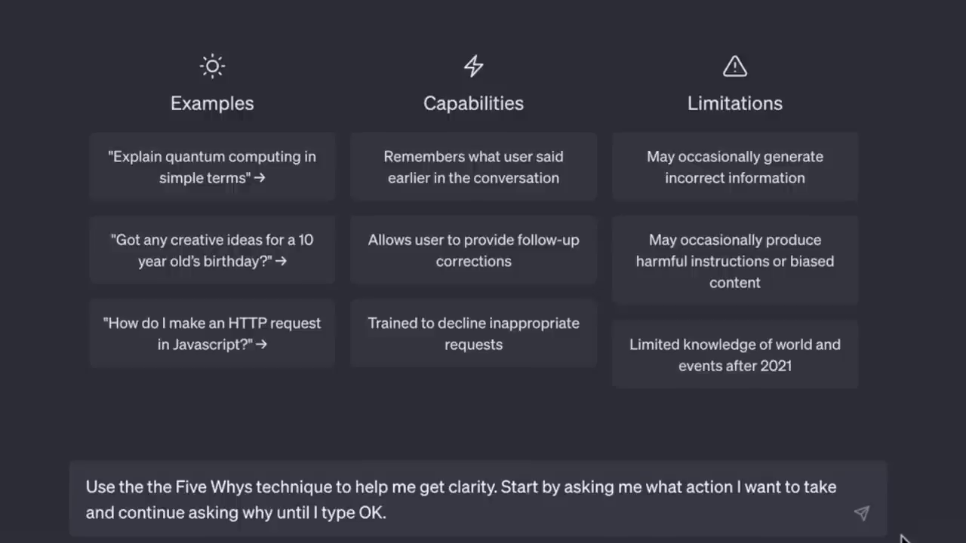
- Run a Five Whys dialogue about creating an article on Ai, answering with ranking in google, getting traffic and monetizing the blog using ads
key(Return)
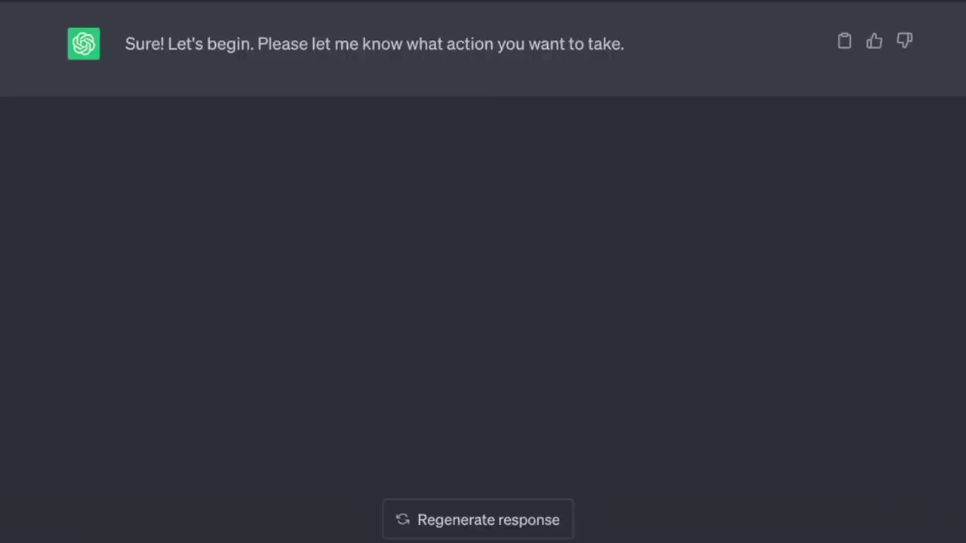
key(Return)
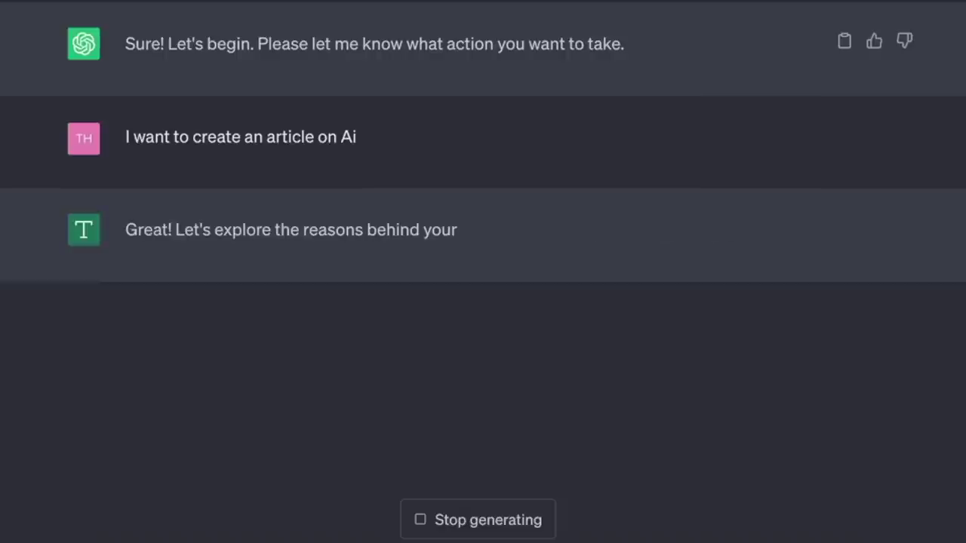
key(Return)
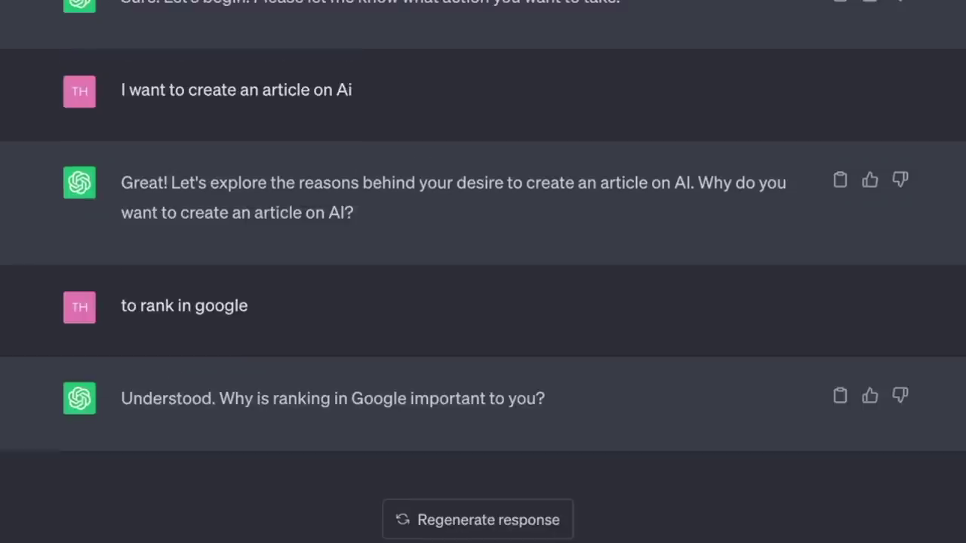
key(Return)
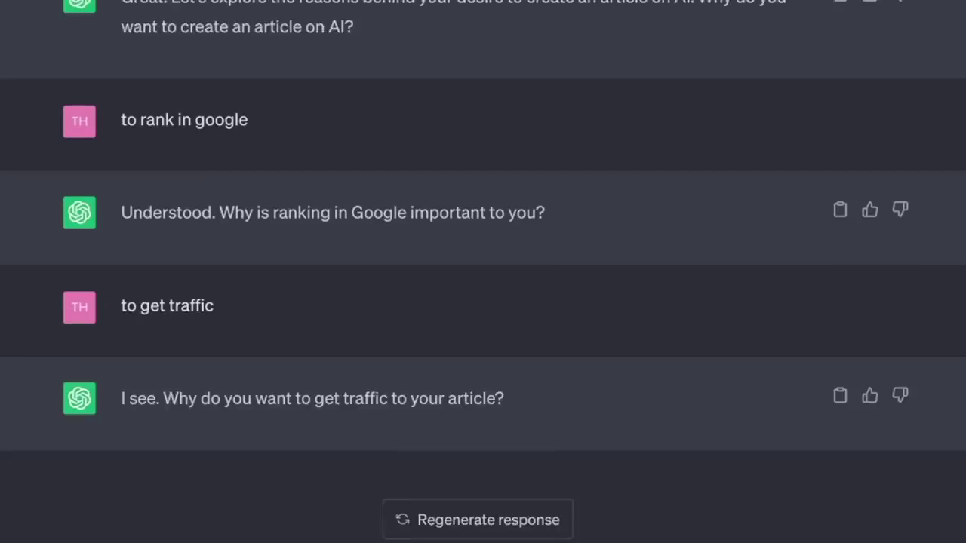
key(Return)
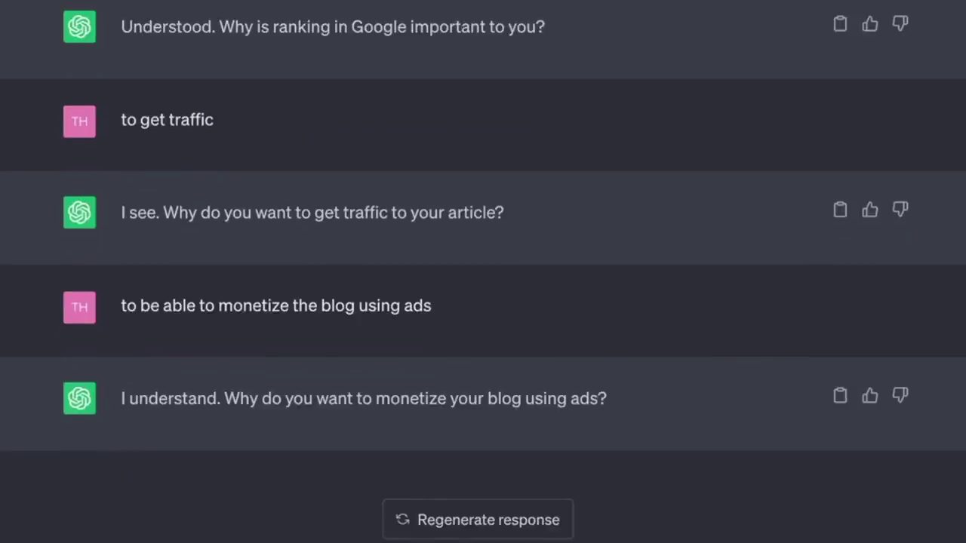
key(Return)
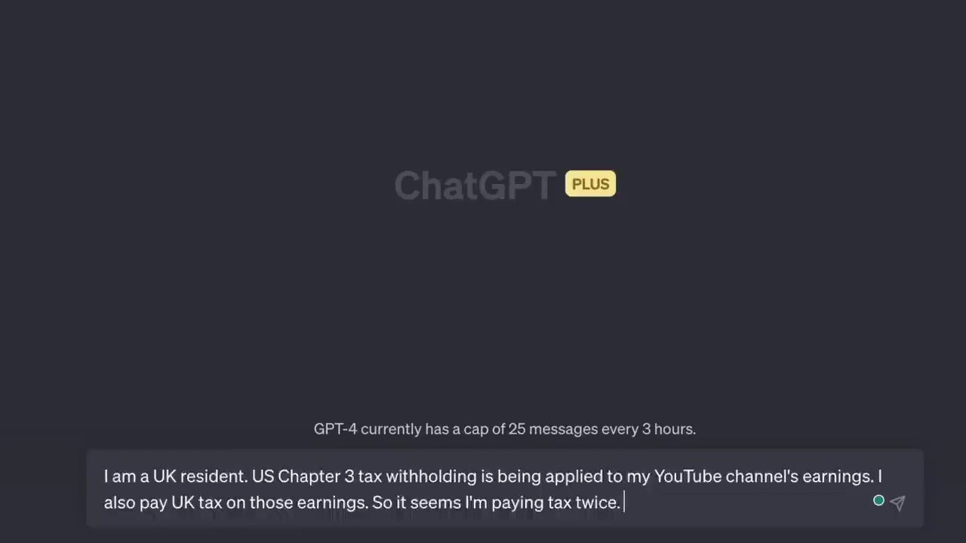
- Ask for the expert professionals best suited to the UK/US double tax issue on YouTube earnings, and request role-played advice from each
text(List the expert professionals best suited to deal with this issue.)
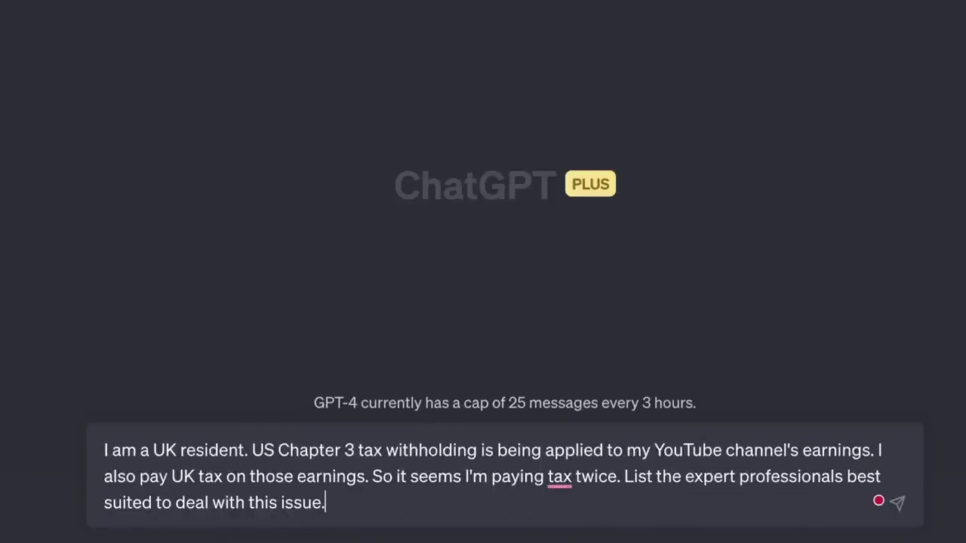
click(897, 502)
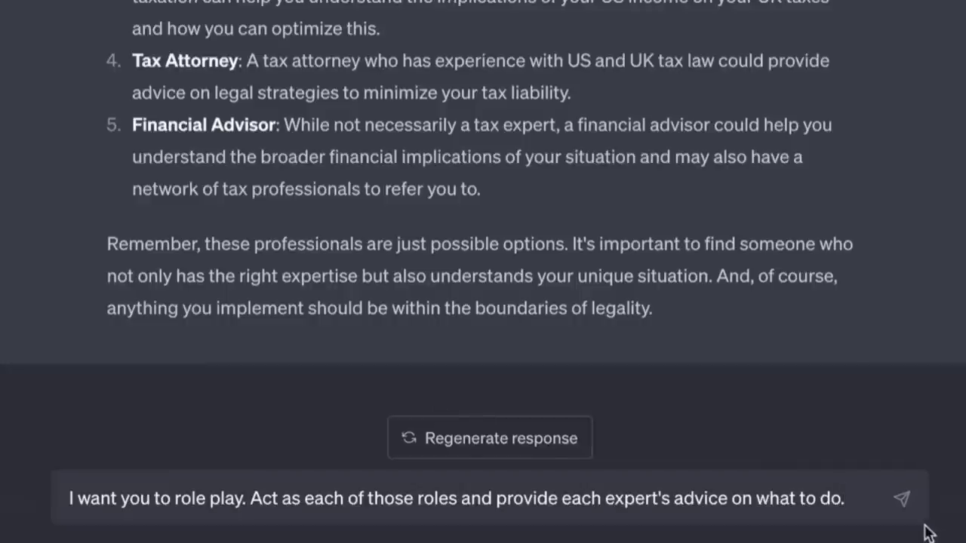
key(Return)
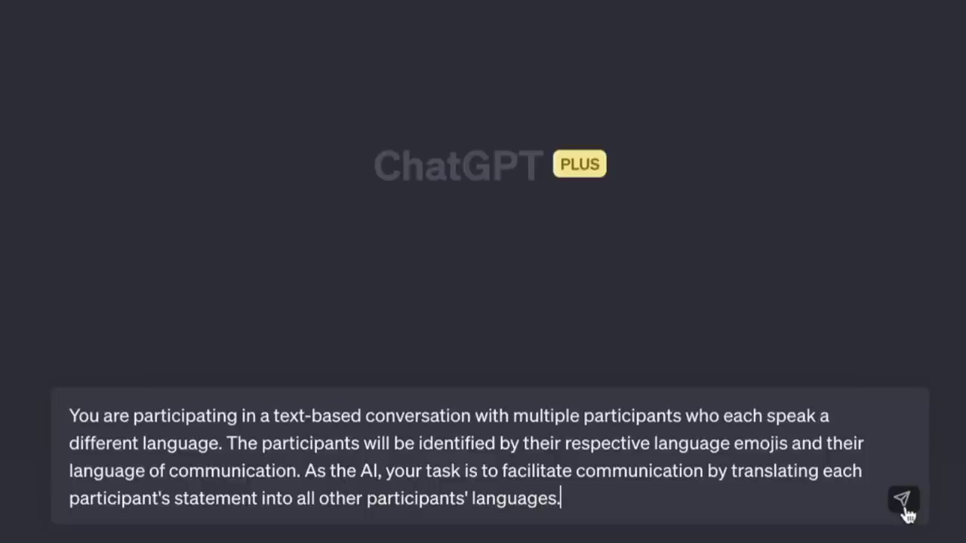
- Set up a multi-participant conversation translated into every participant's language, and send a message introducing the speaker by name
click(903, 504)
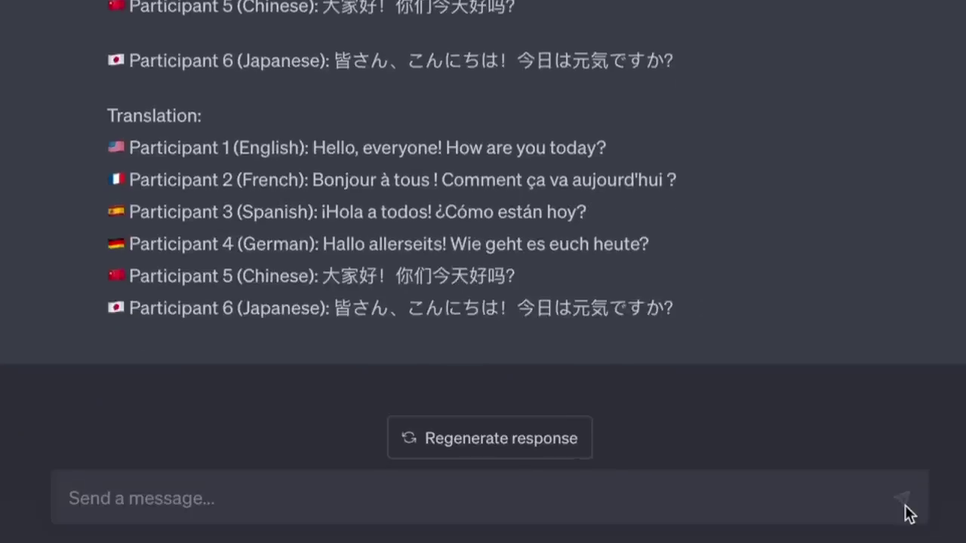
text(My name is Hoz)
key(Return)
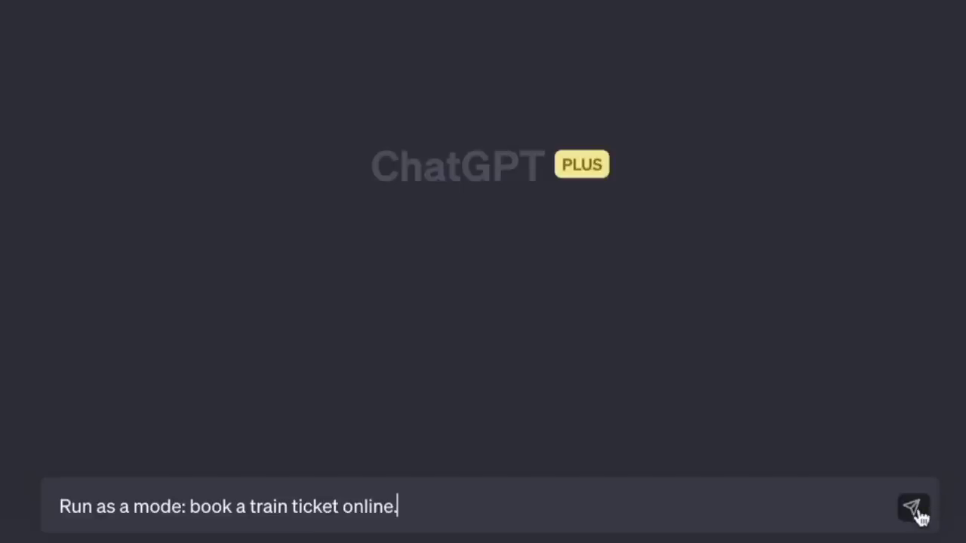
- Submit "Run as a mode: book a train ticket online." and, in a new chat, "run as a model: rank a website"
click(913, 508)
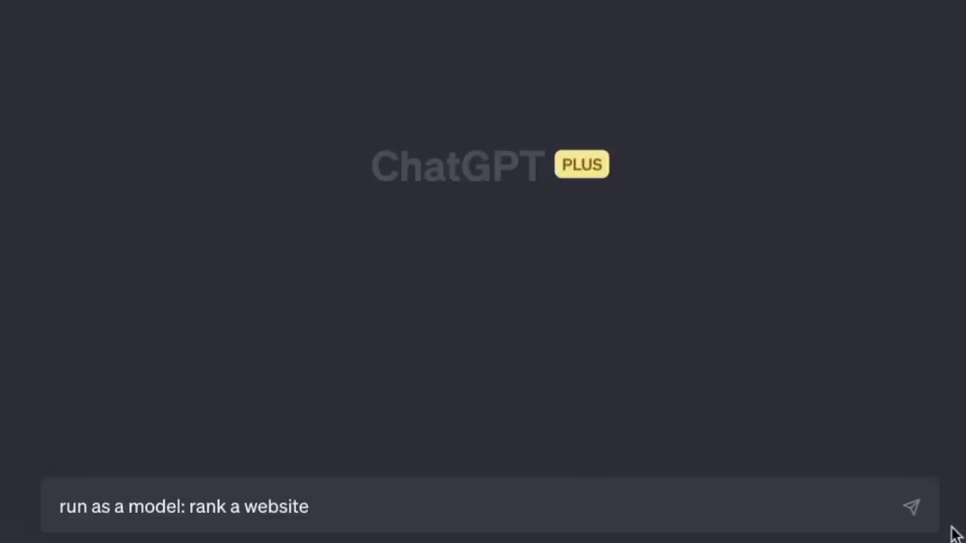
key(Return)
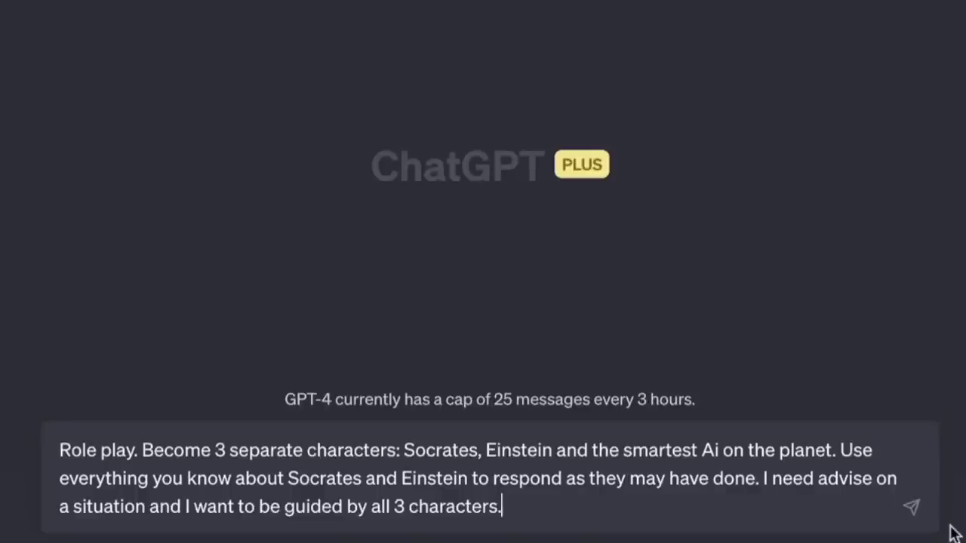
- Have Socrates, Einstein and the smartest Ai advise an IT manager on a side-hussle versus a full-time company, and apply the SCAMPER model
key(Return)
text(I work as an)
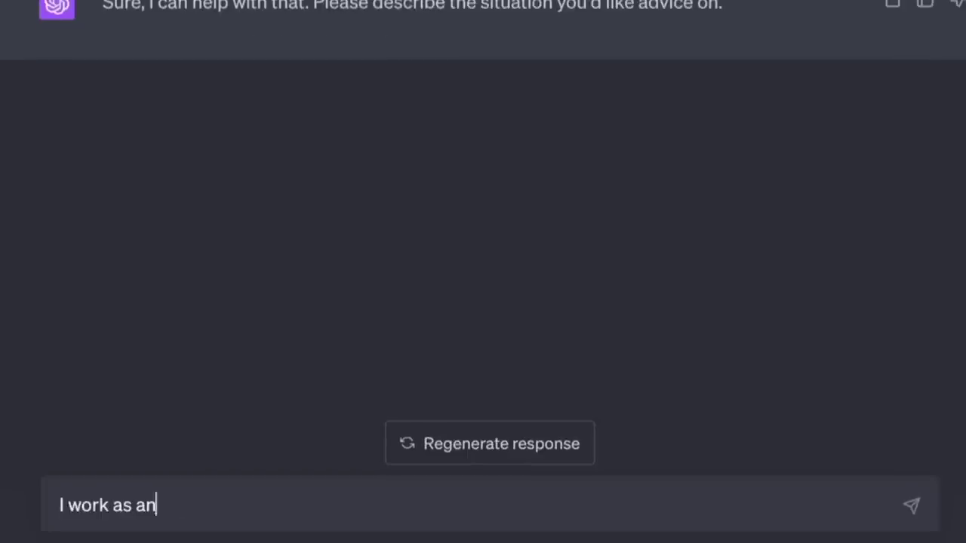
text( IT manager. I am thinking of starting my)
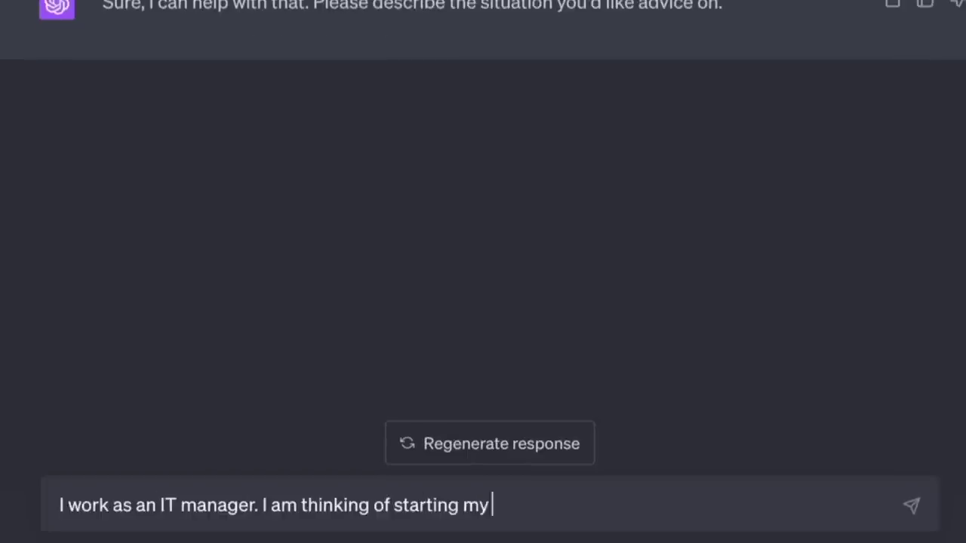
text( own company. Should I stay in my job and )
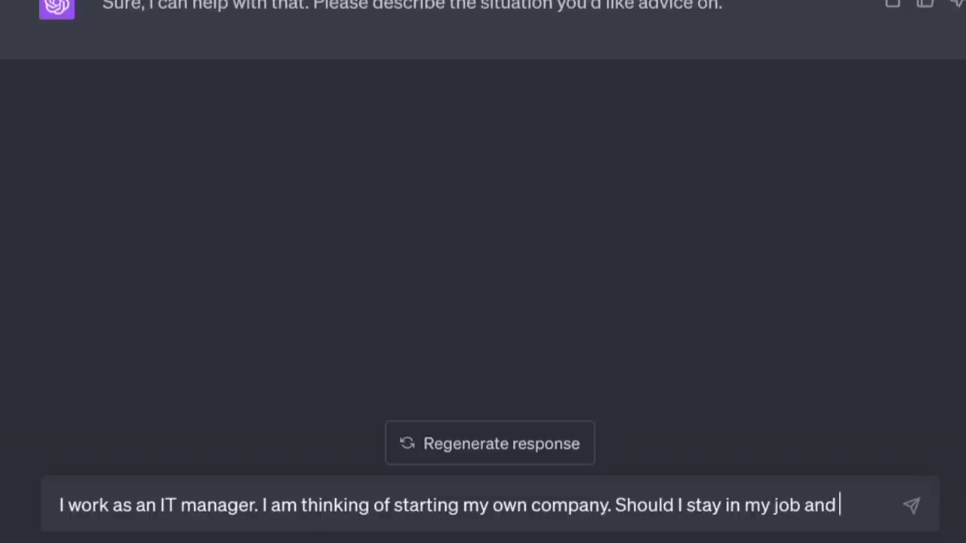
text(try to build my company as a side-hu)
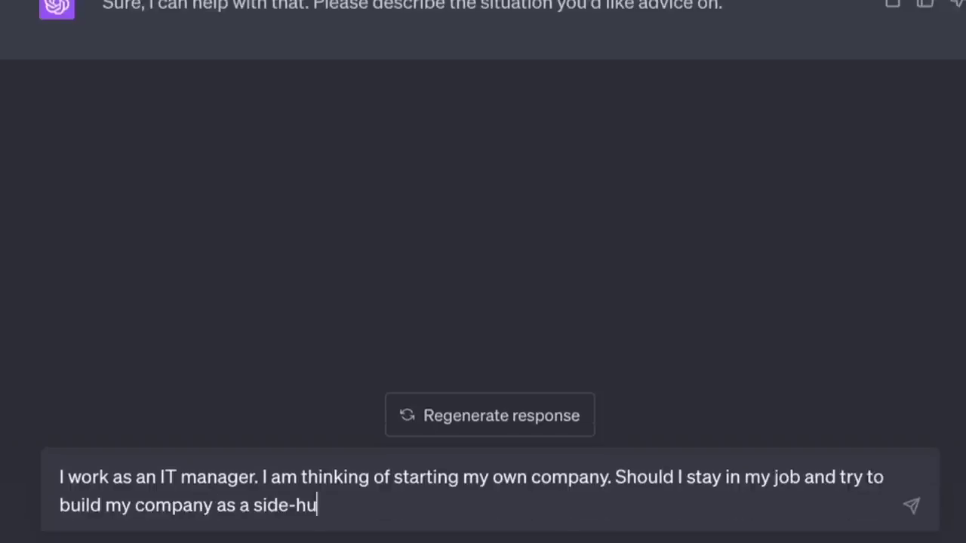
text(ssle, or should I quit my job and work on my company full time?)
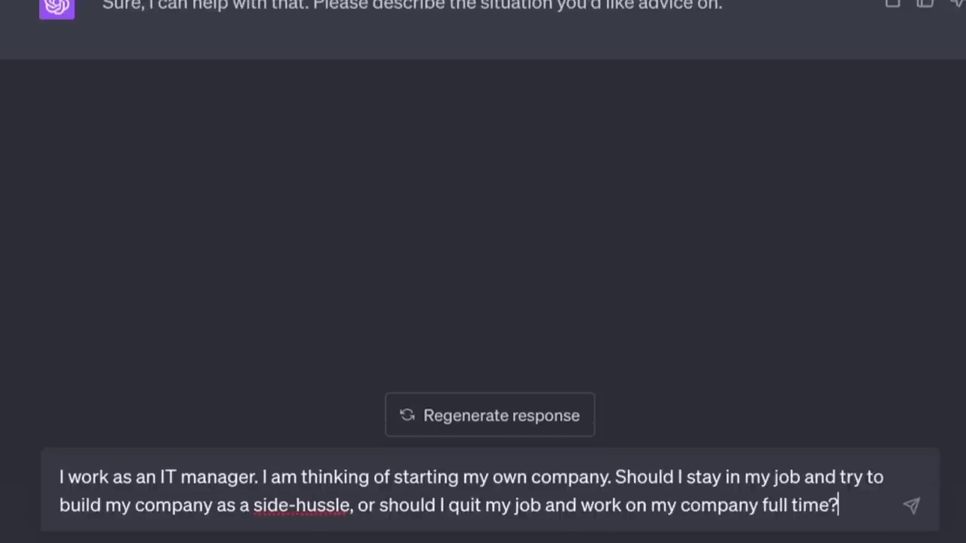
key(Return)
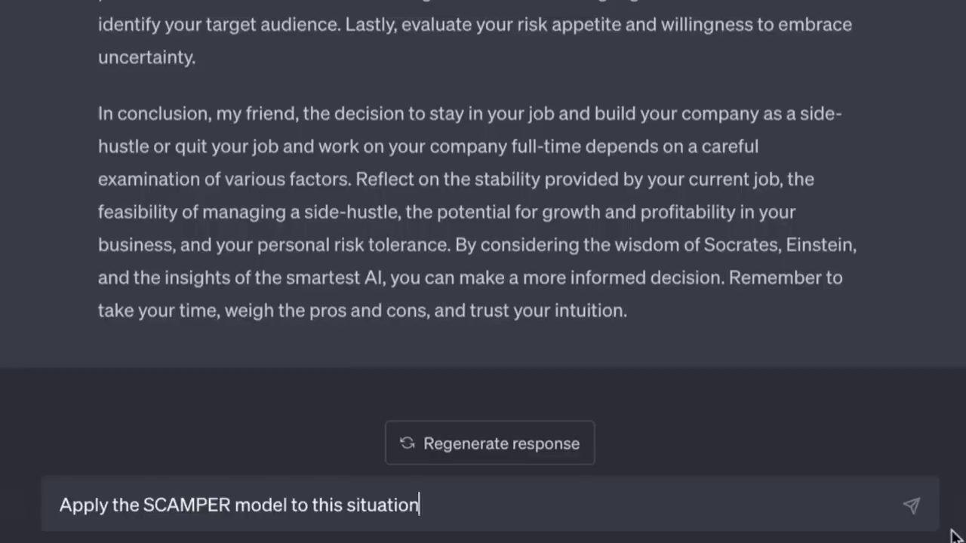
click(911, 507)
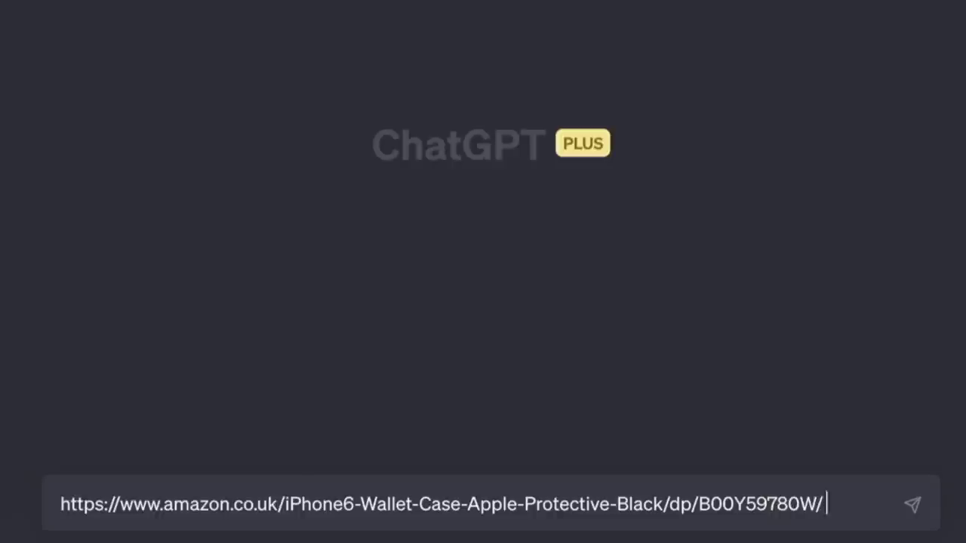
- Request a 500 word description for the Amazon iPhone6 wallet case link, and rework it for demanding professionals with bullet points and the given keywords
text(write a 500 word descri)
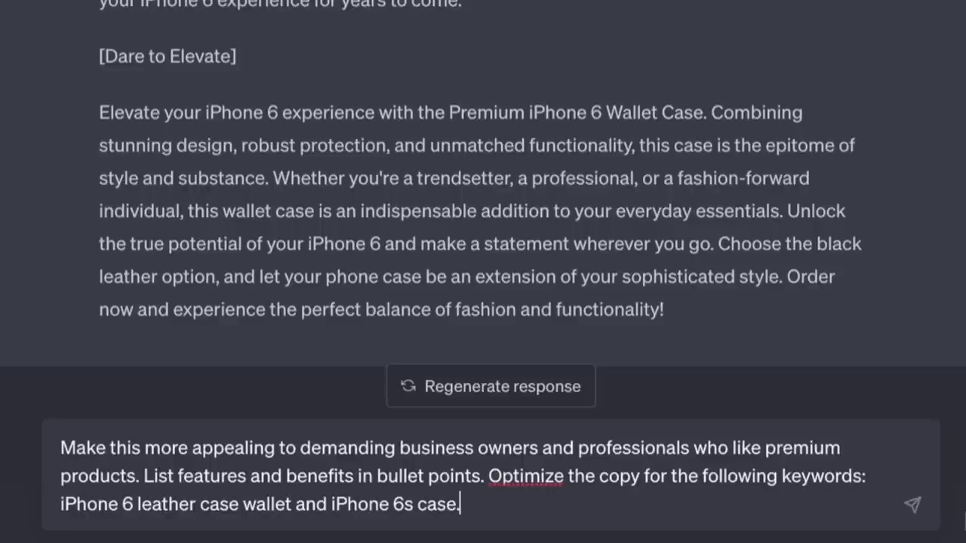
click(915, 506)
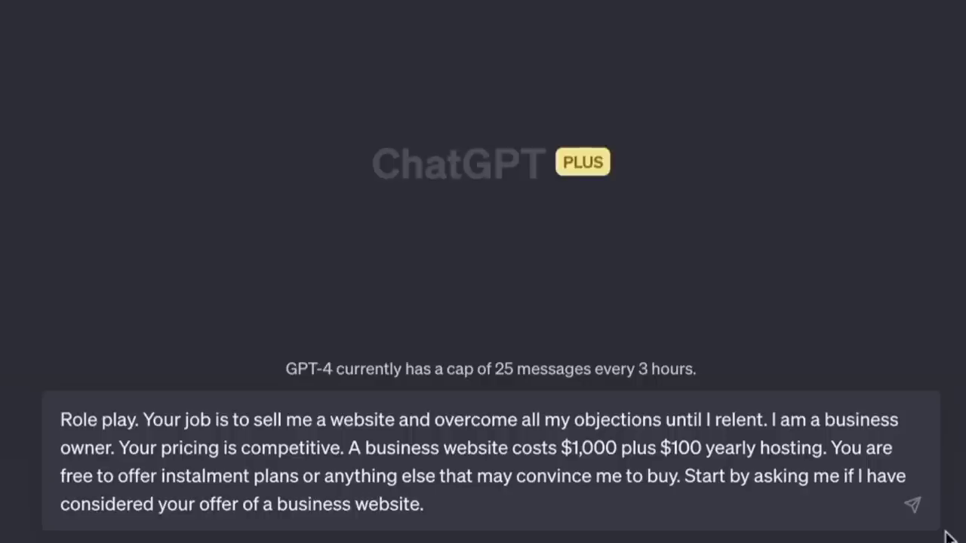
- Start a sales role play that overcomes all objections to a $1,000 business website with $100 yearly hosting
click(914, 507)
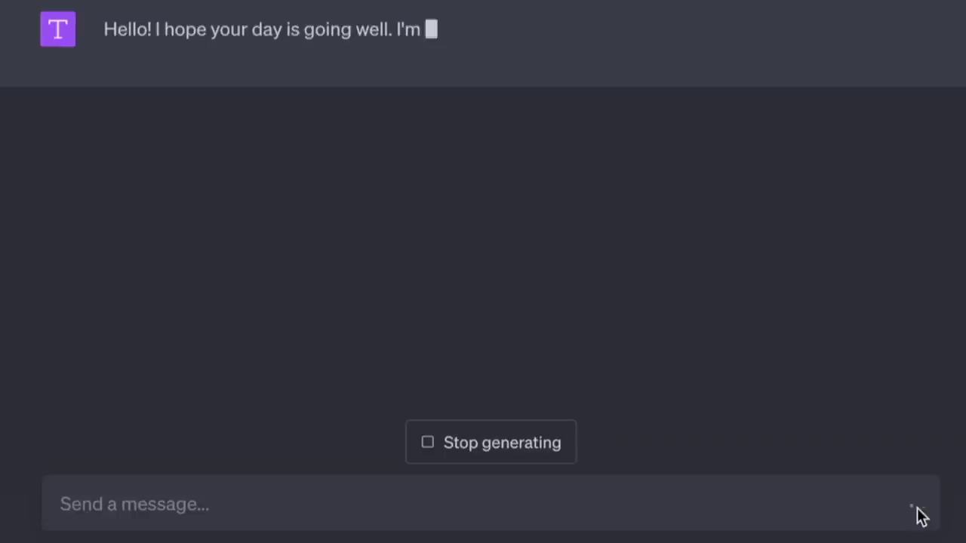
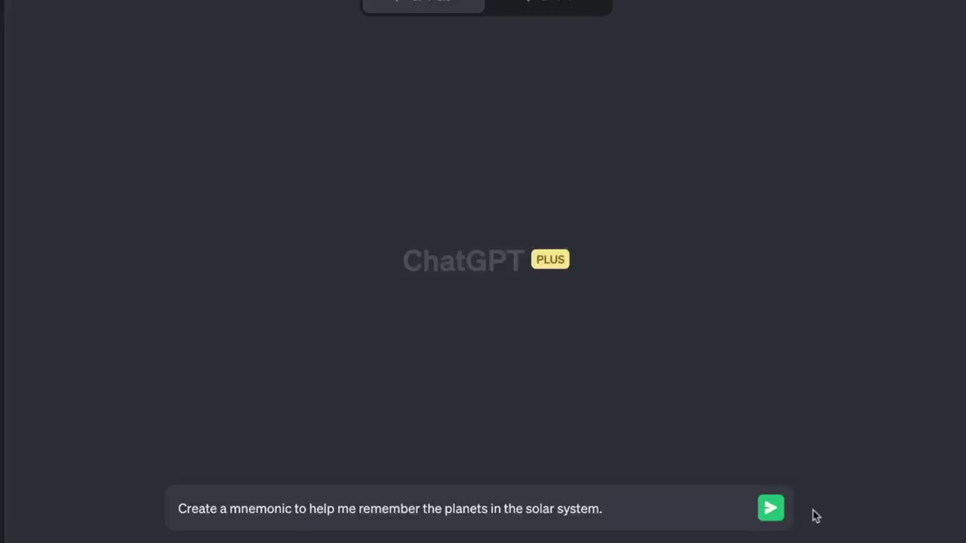
- Ask for a mnemonic to help remember the planets in the solar system
click(769, 512)
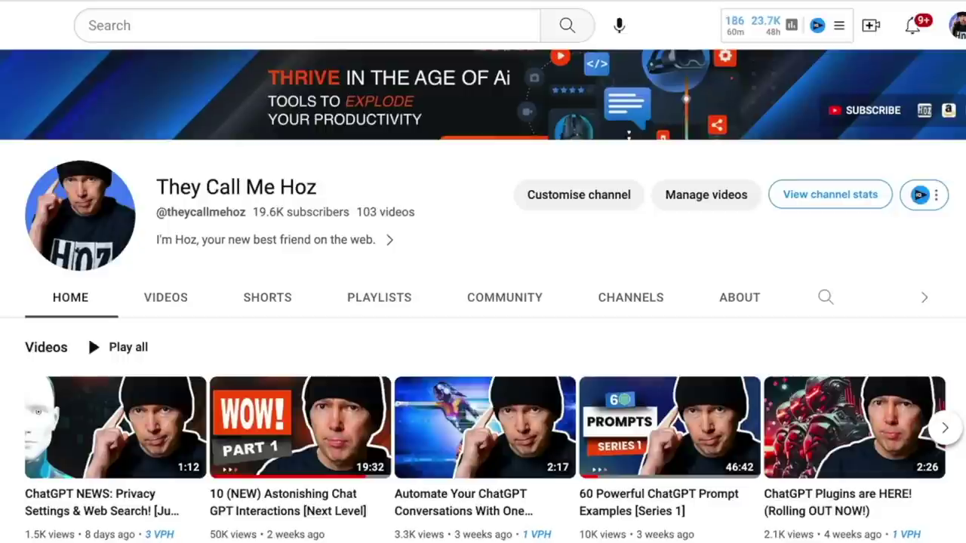
- Open the YouTube video "10 (NEW) Astonishing Chat GPT Interactions" and highlight Prompt Examples 3 and 6 in its description's time stamps
mouse_move(294, 450)
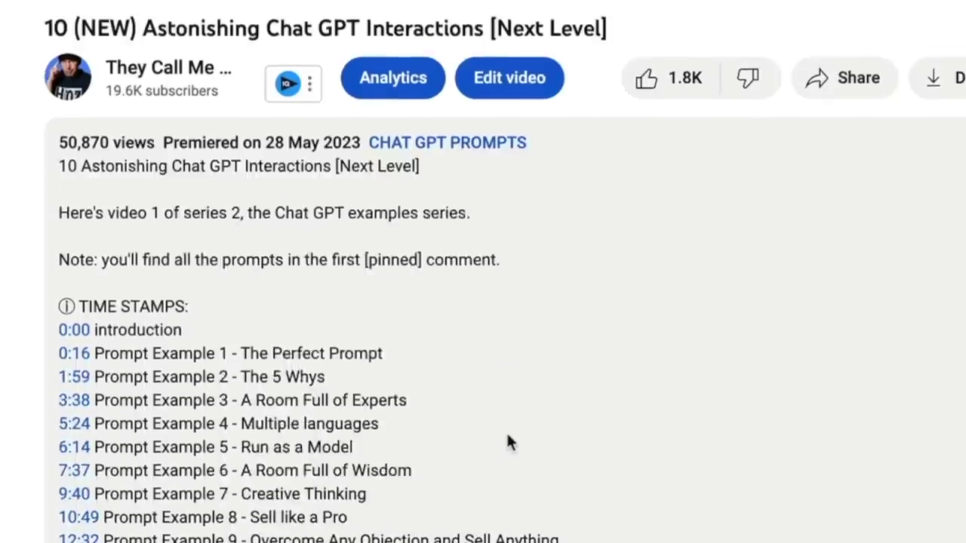
scroll(506, 431, down, 1)
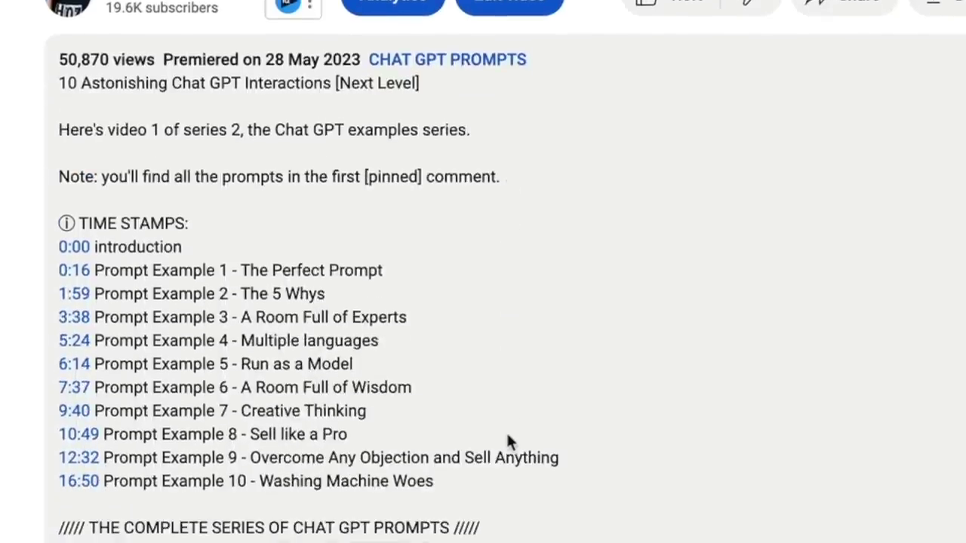
drag(408, 317, 59, 305)
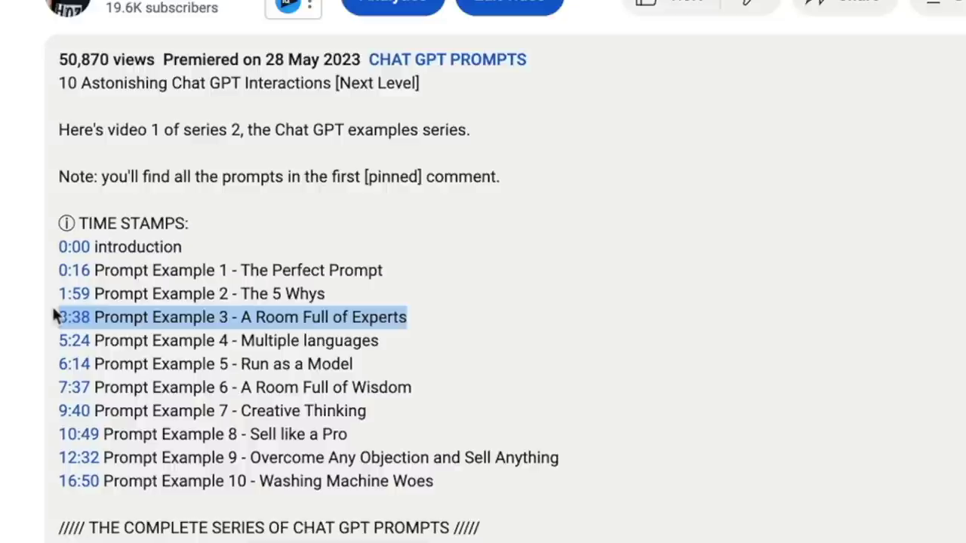
drag(422, 390, 61, 385)
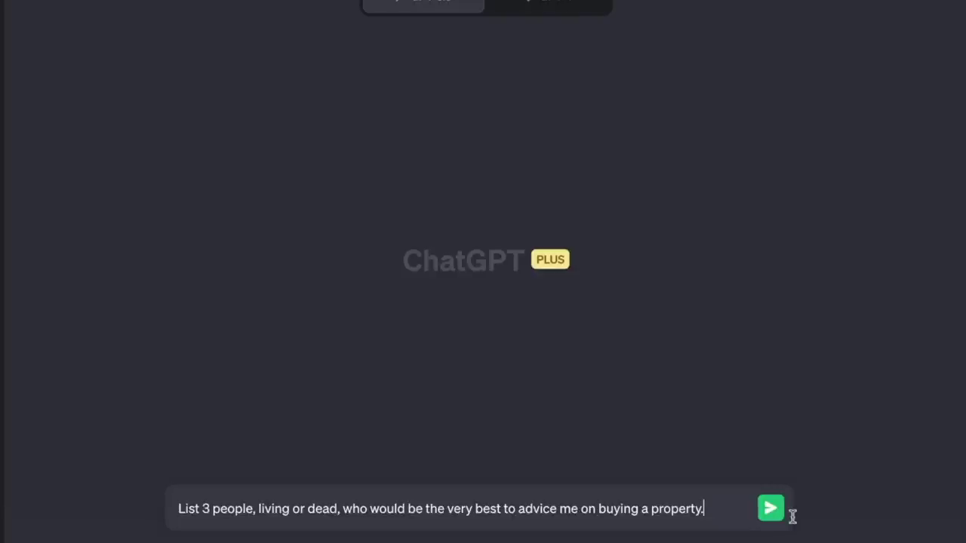
- Ask ChatGPT to list 3 people, living or dead, who would best advise on buying a property
click(771, 511)
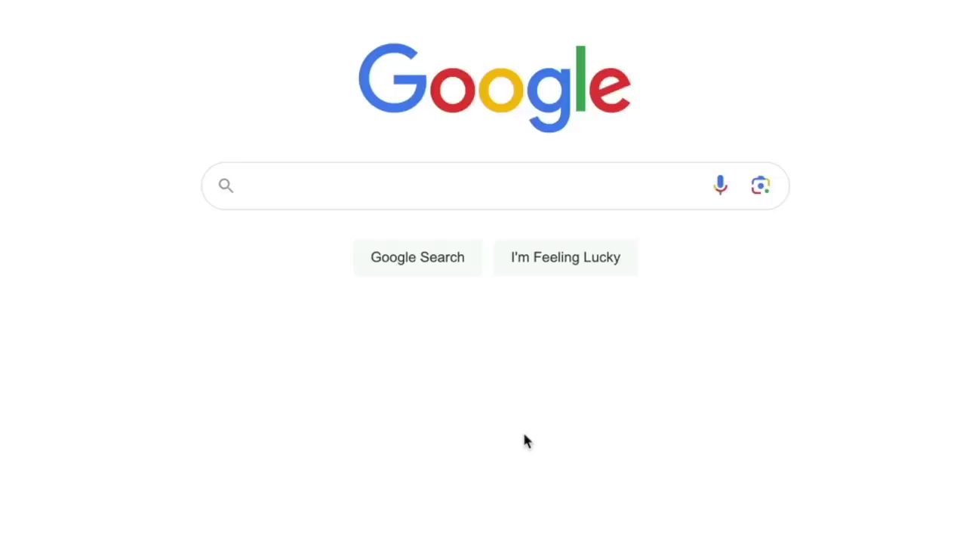
- Search Google for "current mortgage rates uk 2023" and open the Uswitch page on today's UK mortgage rates
text(current mortgage rates uk)
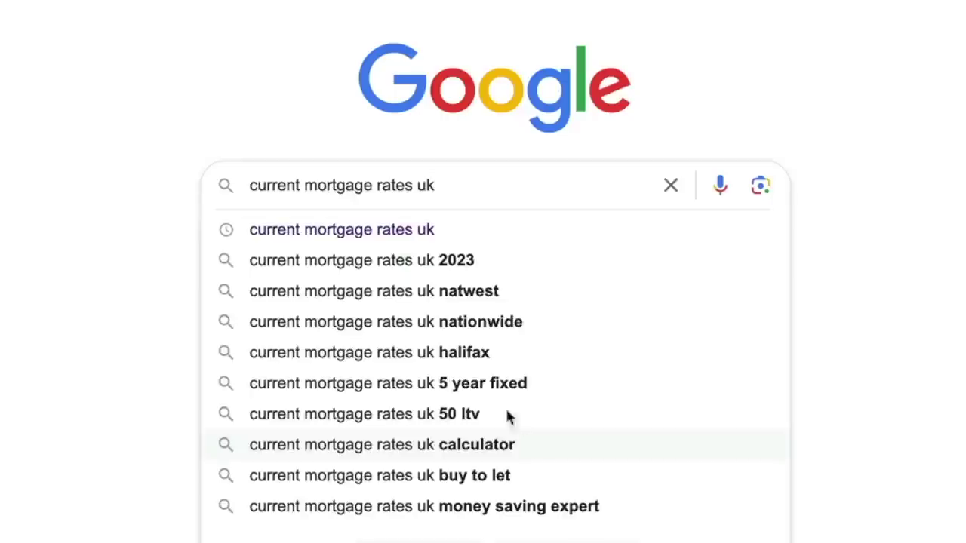
click(460, 266)
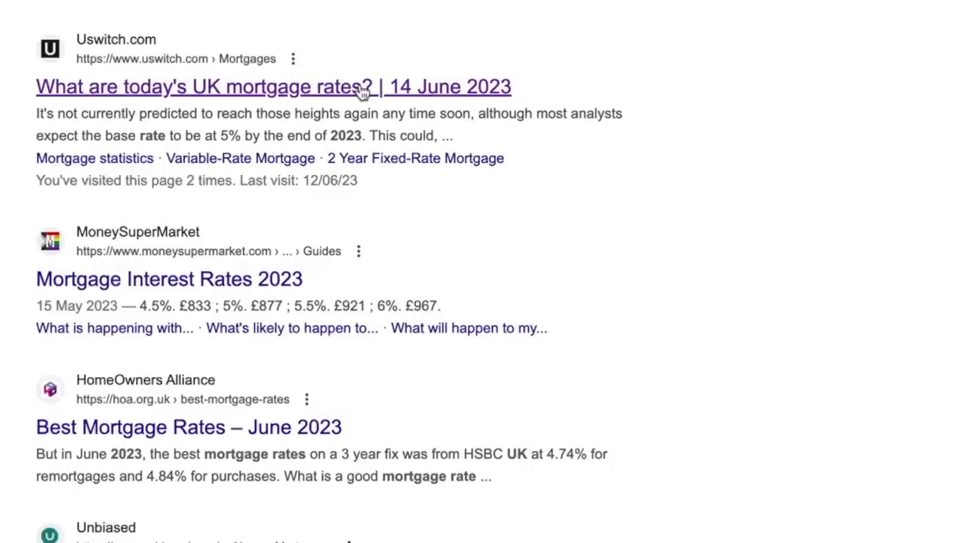
click(363, 89)
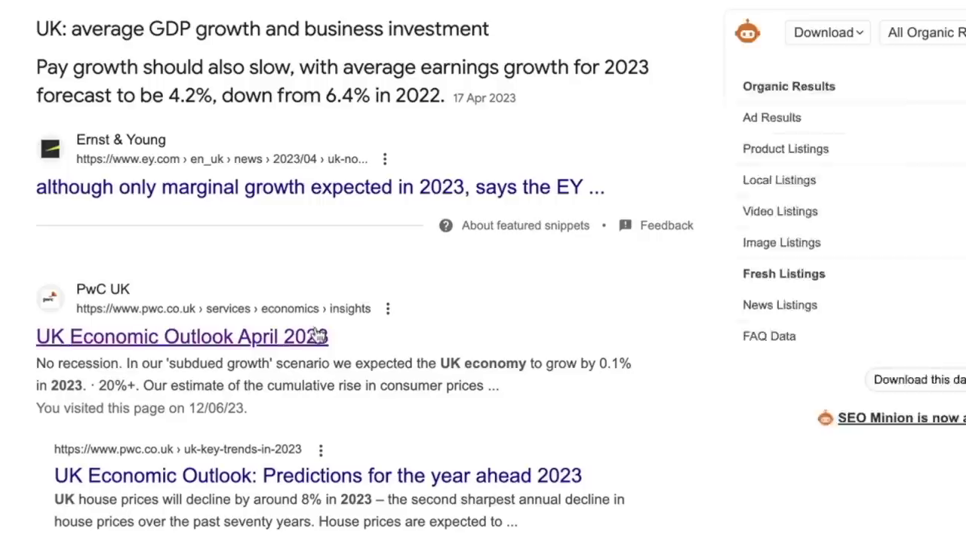
- Open PwC's UK Economic Outlook April 2023 from the search results and look through the article
click(319, 276)
scroll(418, 466, down, 5)
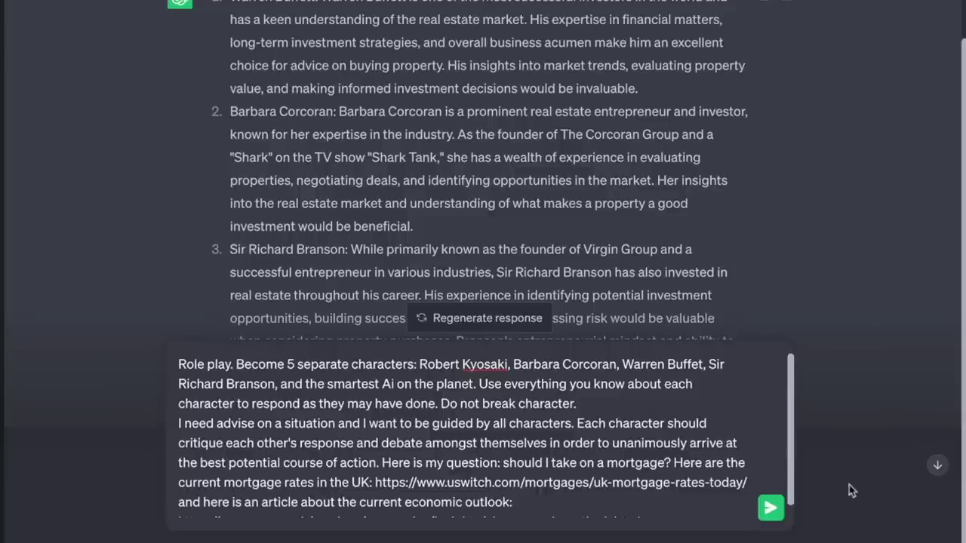
- Send the five-character role-play prompt asking whether to take on a mortgage, including the Uswitch rates and PwC economic outlook links
scroll(772, 467, down, 1)
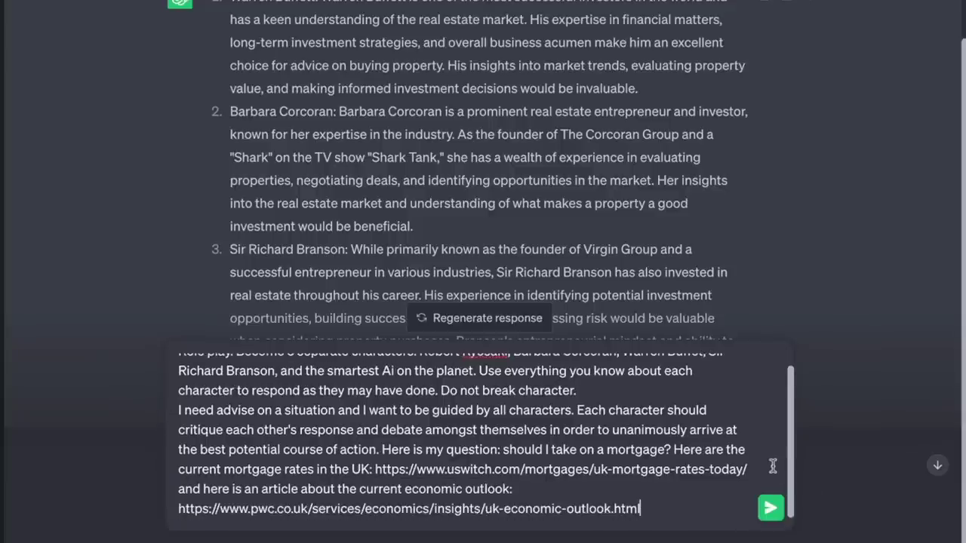
key(Return)
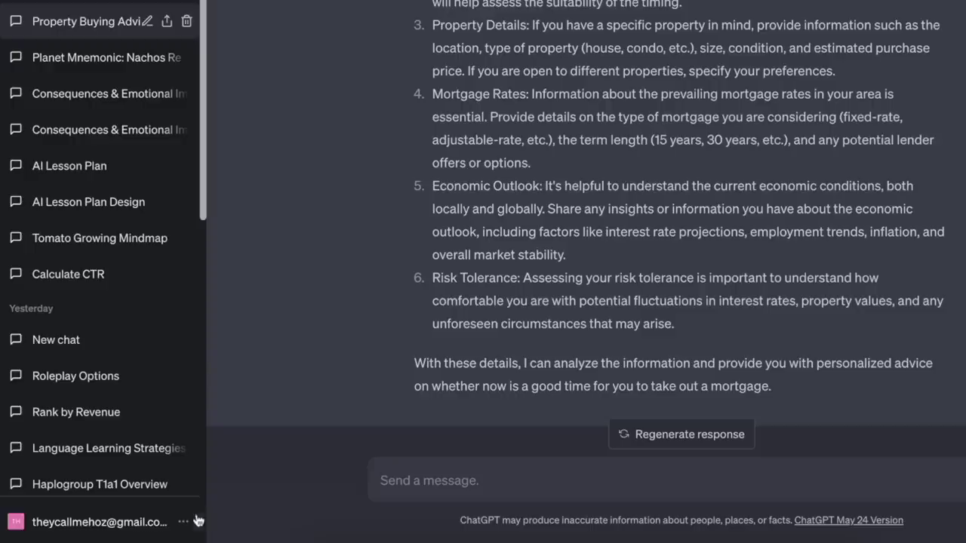
- Open the Data controls in ChatGPT's settings and toggle the first option there
click(181, 523)
click(146, 429)
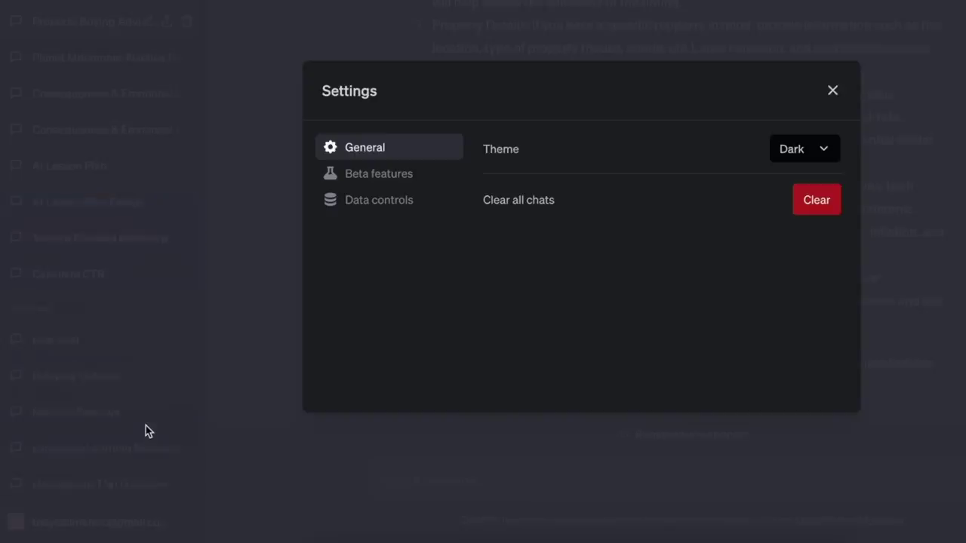
click(398, 207)
click(822, 144)
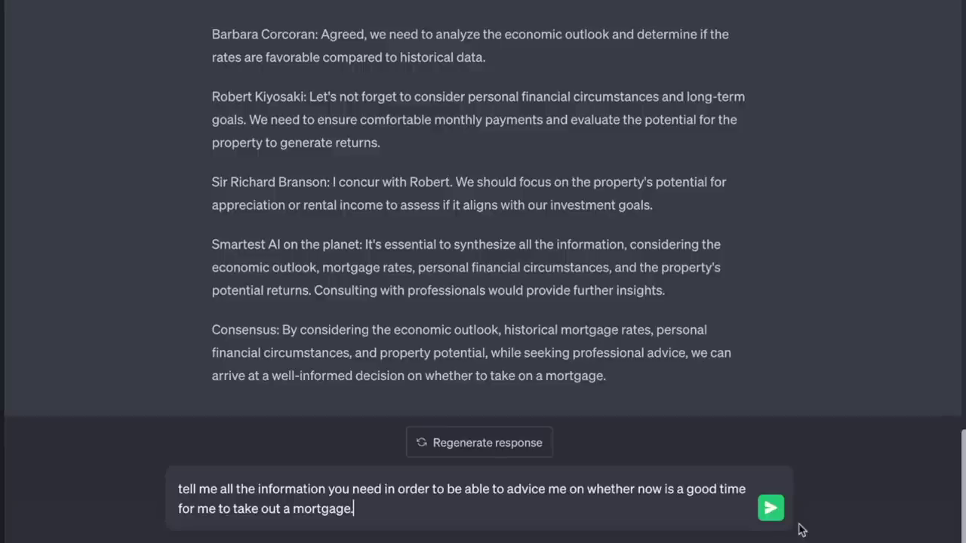
- Ask ChatGPT for all the information it needs to advise whether now is a good time to take out a mortgage
click(771, 516)
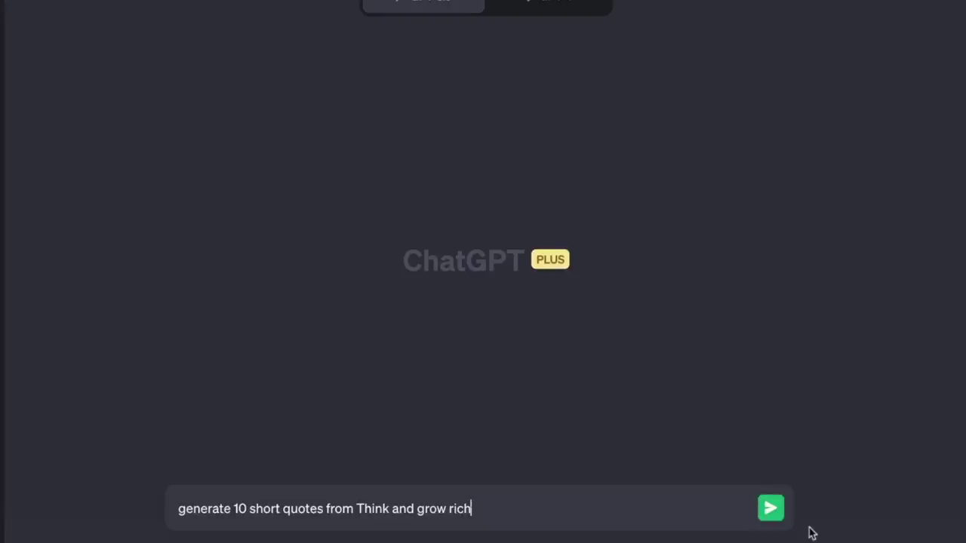
- Ask ChatGPT in a new chat to generate 10 short quotes from Think and grow rich, and read through the list
click(770, 516)
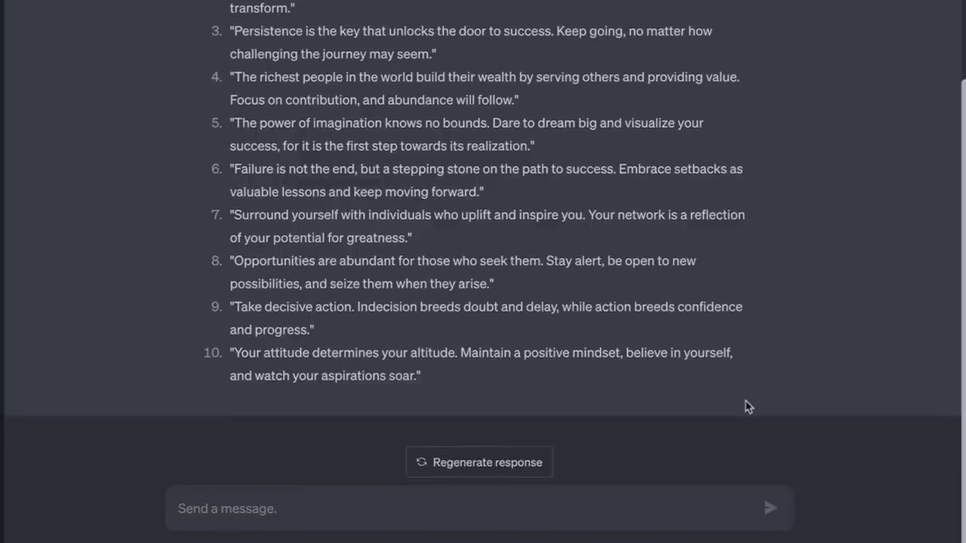
scroll(745, 407, up, 2)
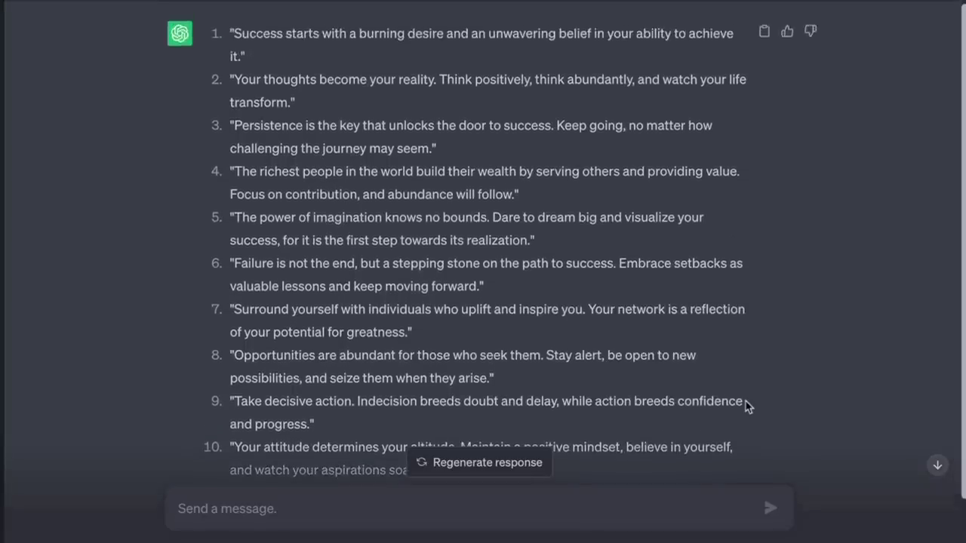
scroll(745, 407, up, 1)
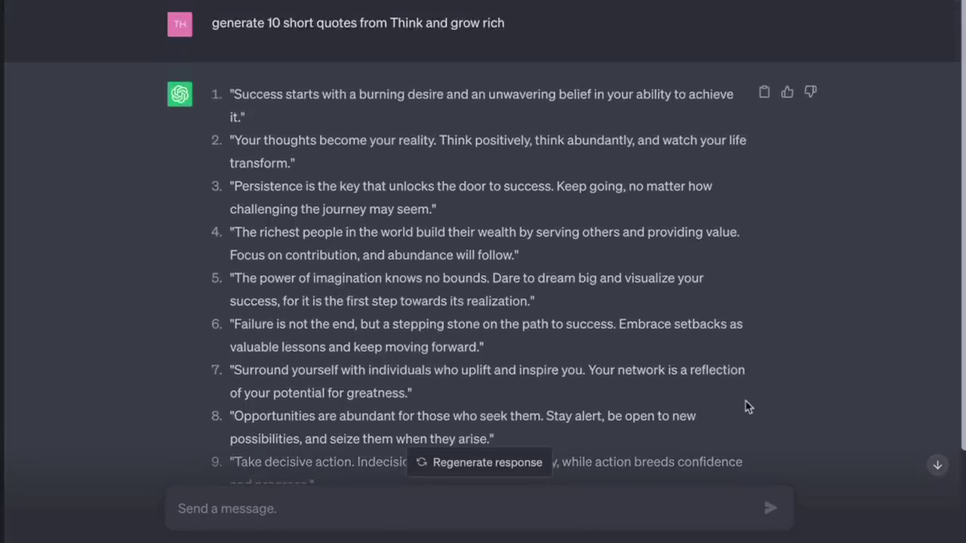
scroll(746, 406, down, 1)
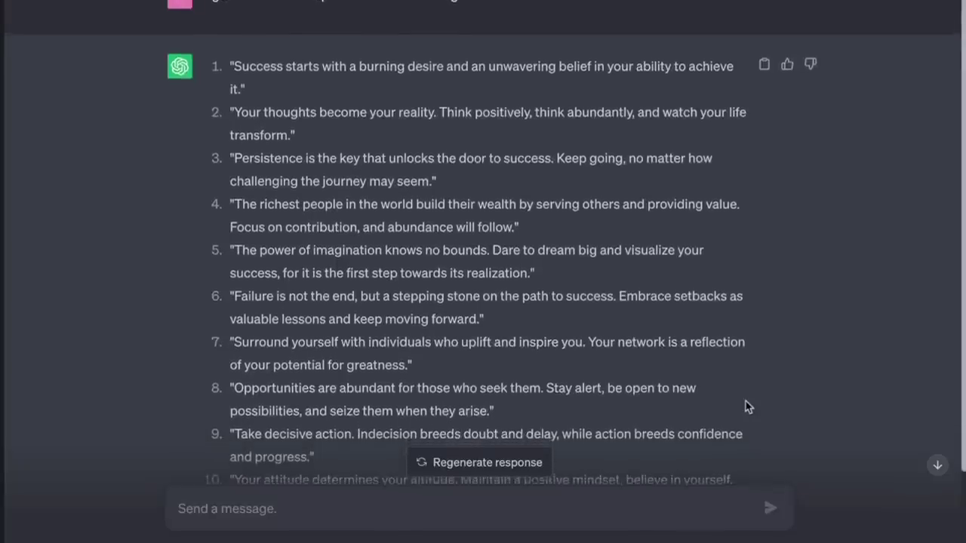
scroll(745, 407, down, 1)
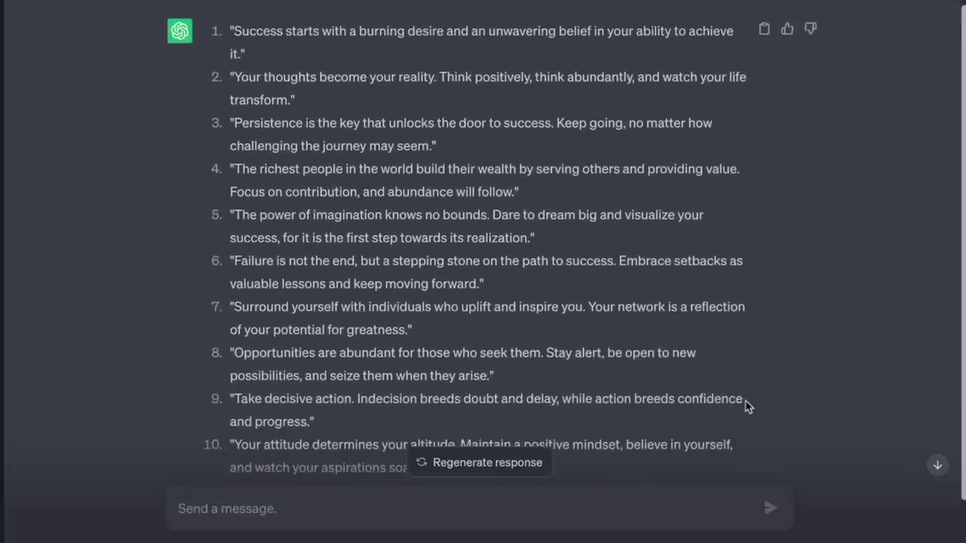